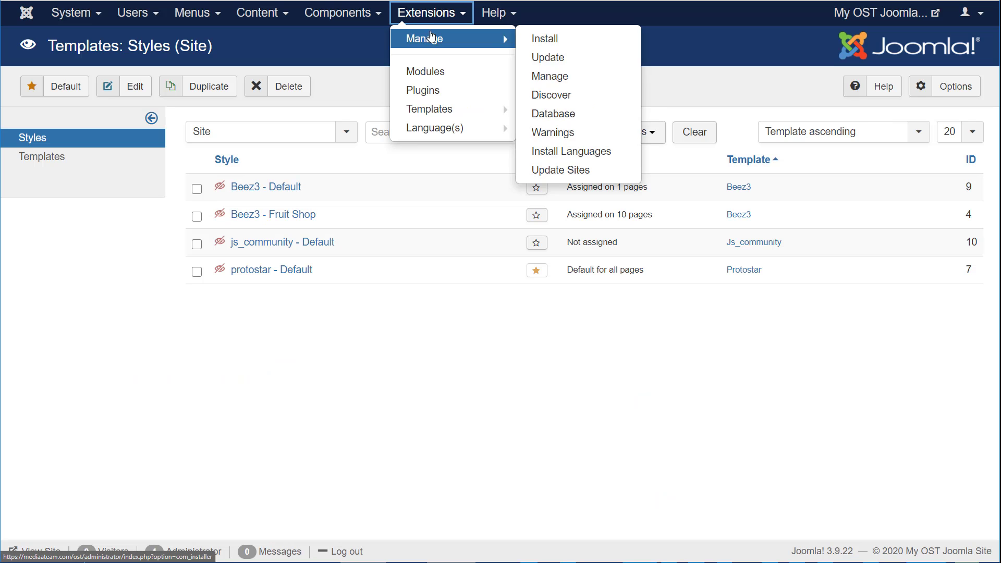
Step: Open the protostar - Default template style and view its Advanced settings
{"action": "mouse_move", "coordinate": [459, 111]}
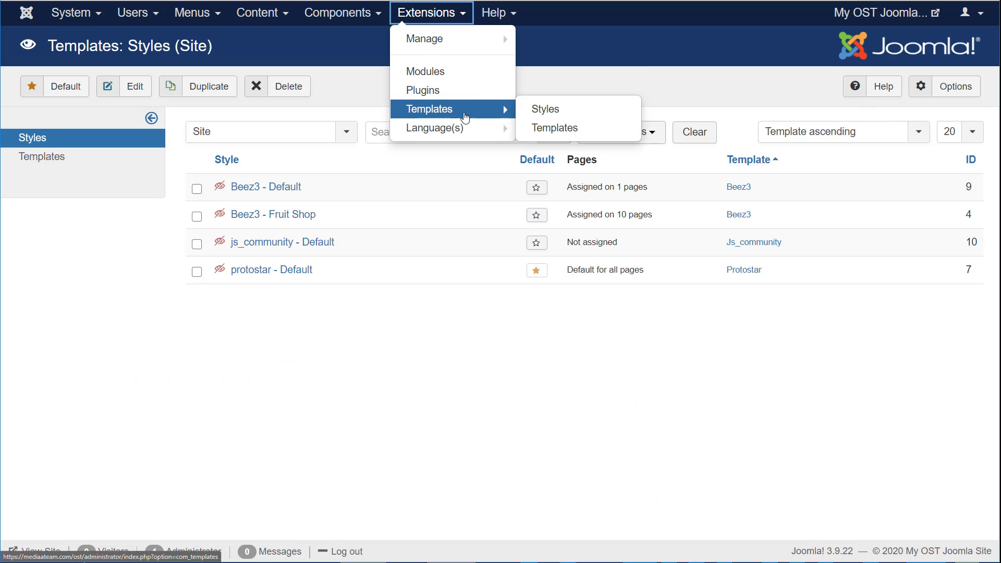
{"action": "left_click", "coordinate": [538, 111]}
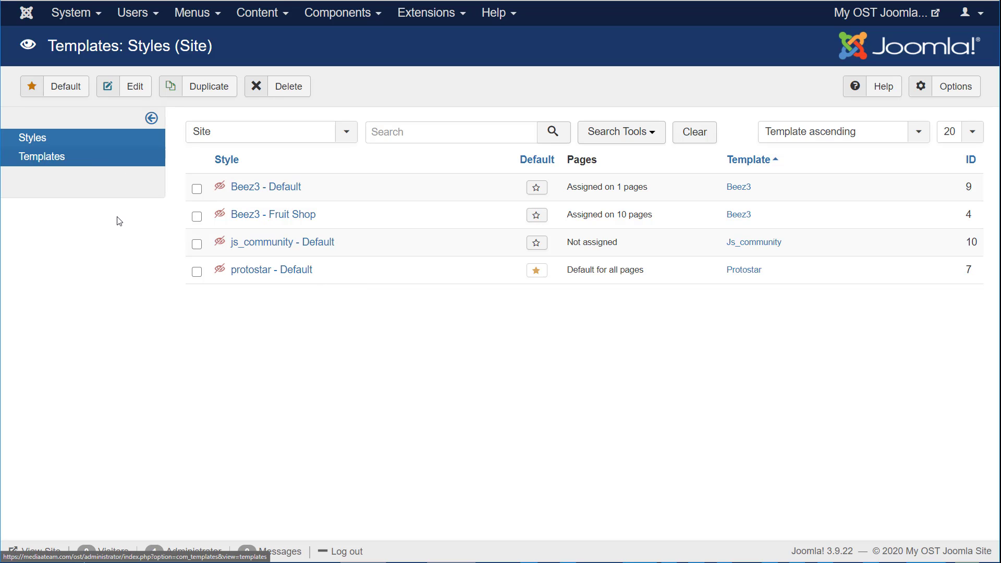
{"action": "left_click", "coordinate": [286, 270]}
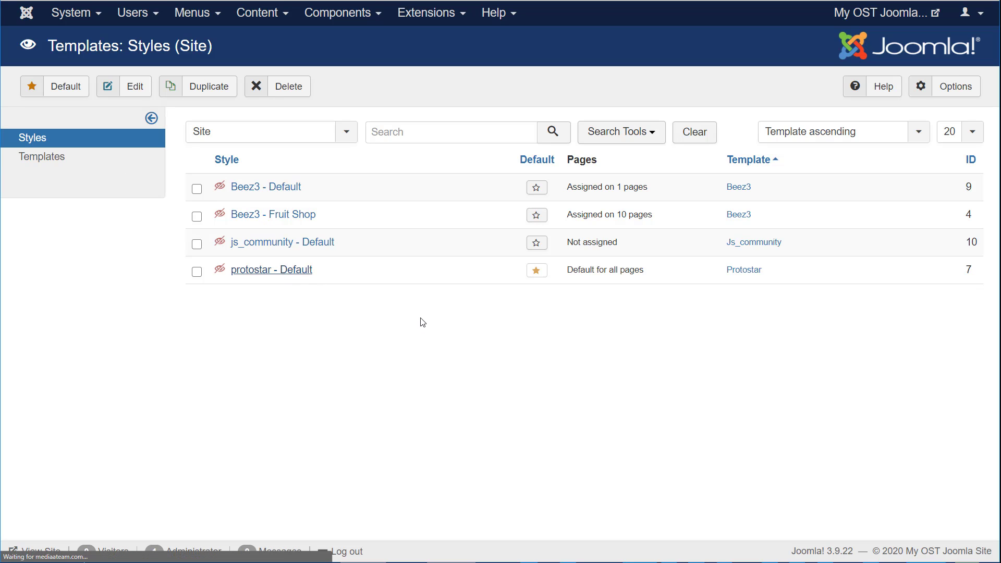
{"action": "left_click", "coordinate": [87, 176]}
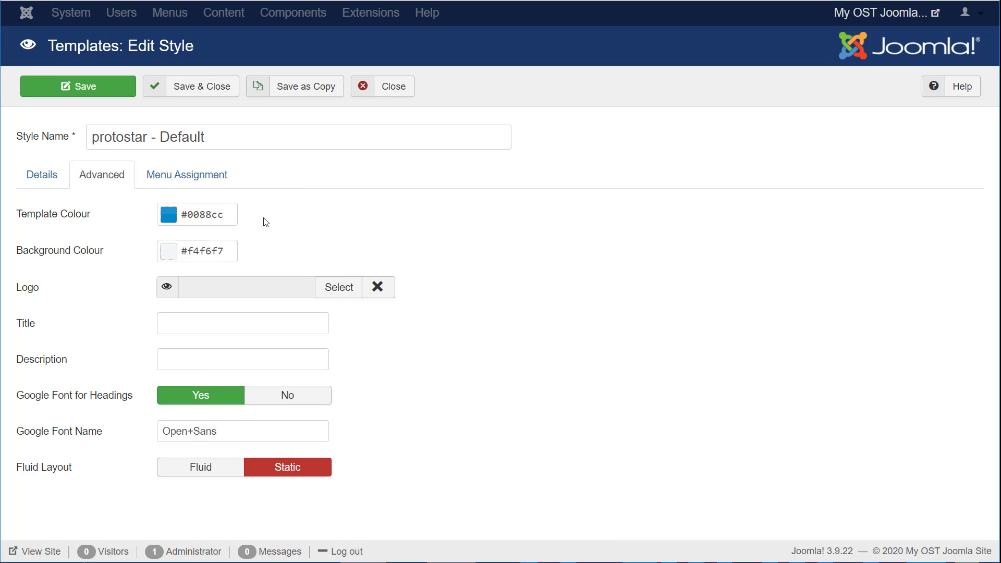
Step: Close the style editor without saving and browse the installed site templates
{"action": "left_click", "coordinate": [383, 87]}
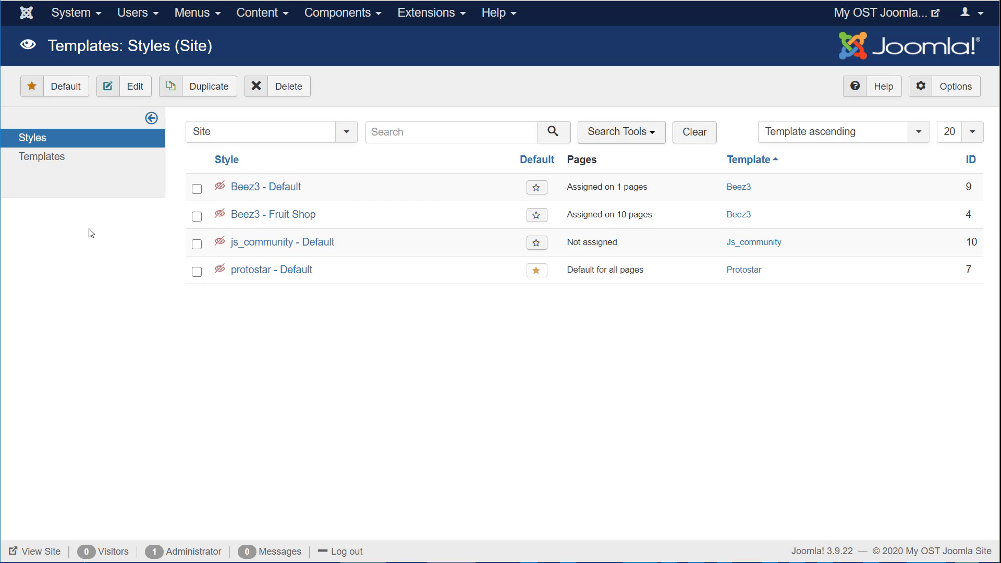
{"action": "left_click", "coordinate": [37, 162]}
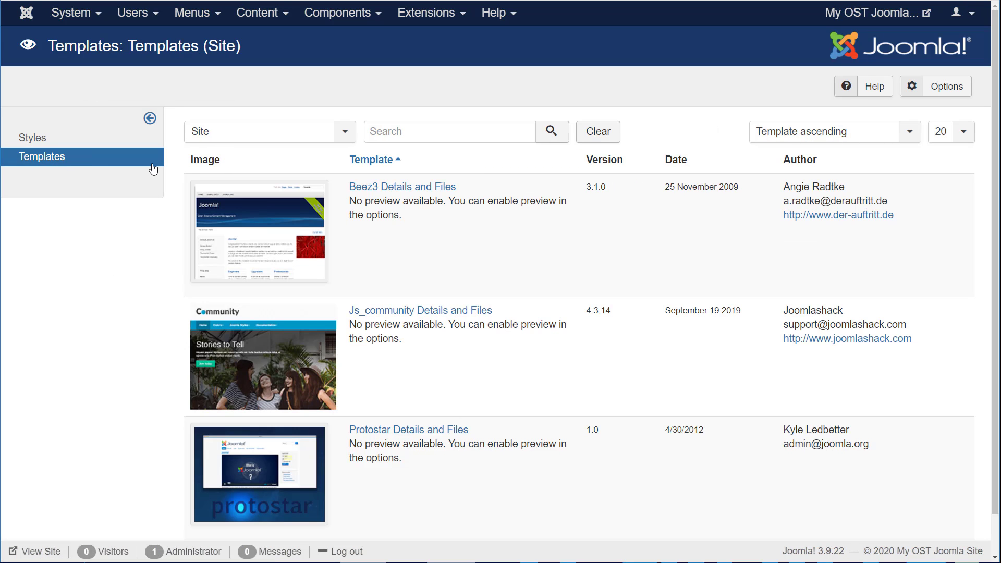
{"action": "scroll", "coordinate": [485, 337], "scroll_direction": "down", "scroll_amount": 1}
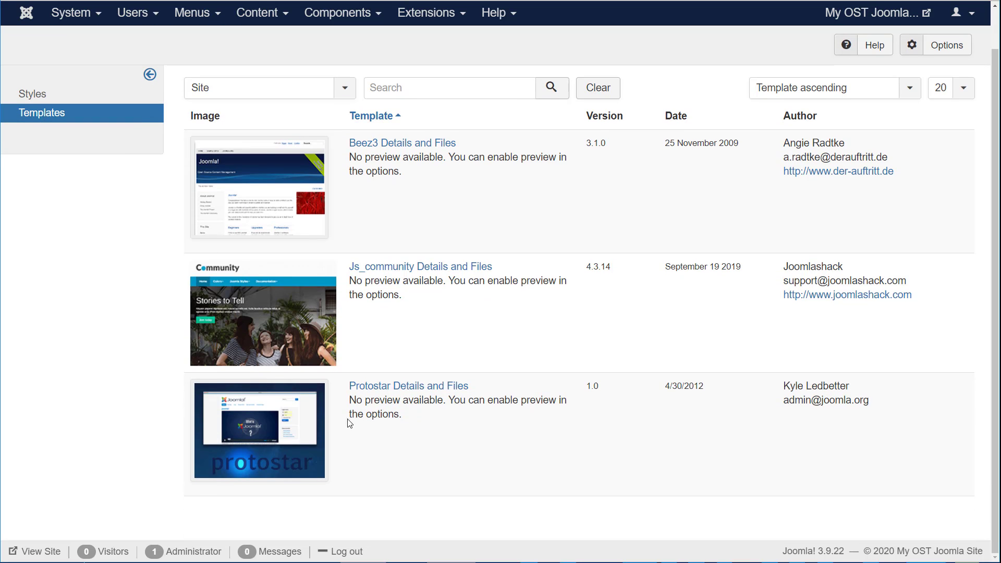
Step: Open Protostar's /css/template.css in the code editor and scroll through its code
{"action": "left_click", "coordinate": [407, 390]}
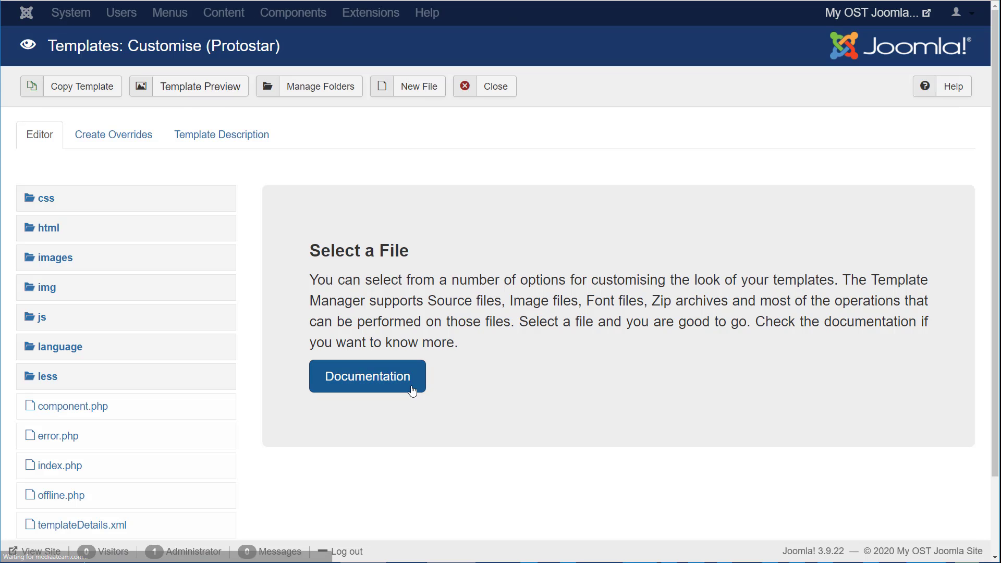
{"action": "left_click", "coordinate": [37, 204]}
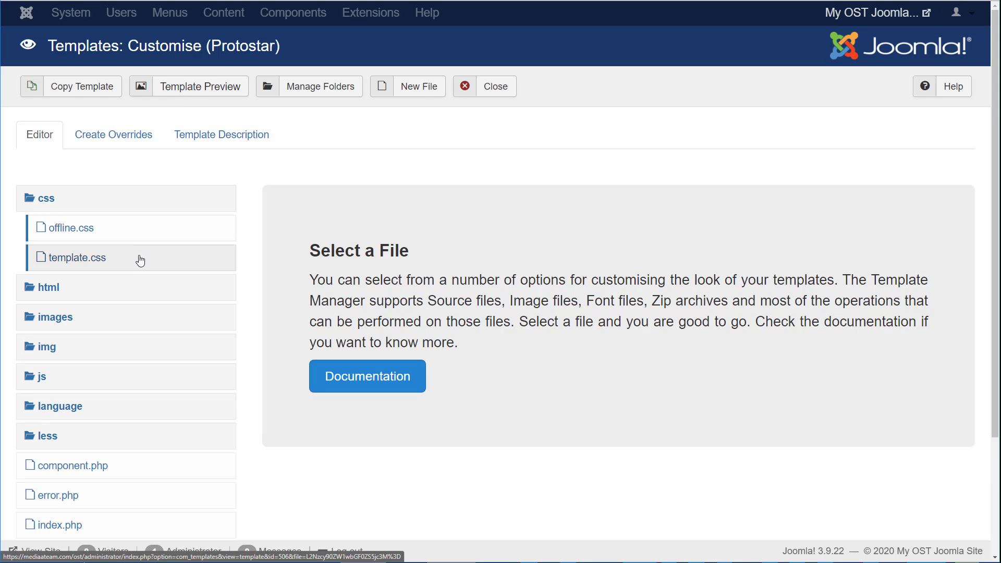
{"action": "left_click", "coordinate": [76, 259]}
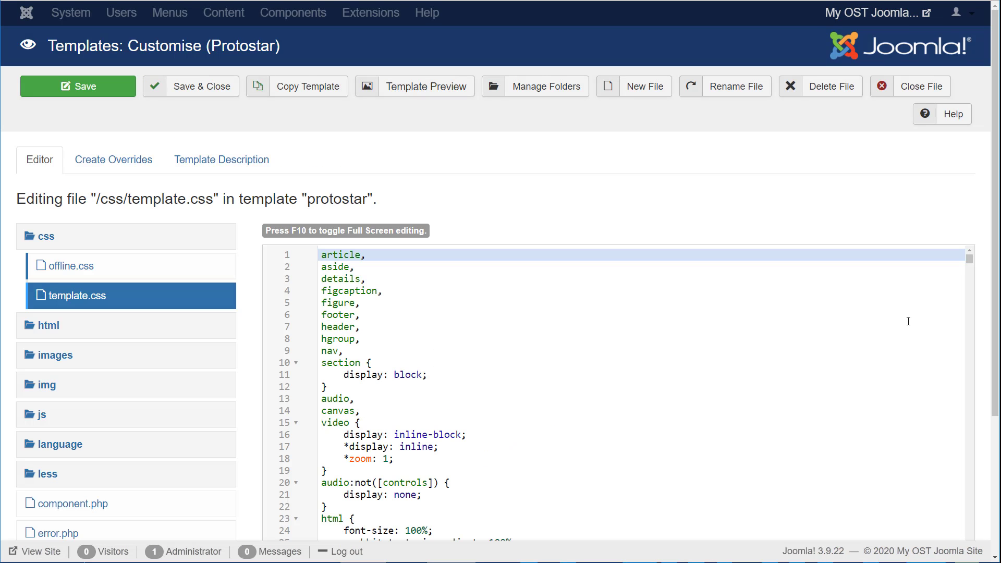
{"action": "scroll", "coordinate": [908, 321], "scroll_direction": "down", "scroll_amount": 10}
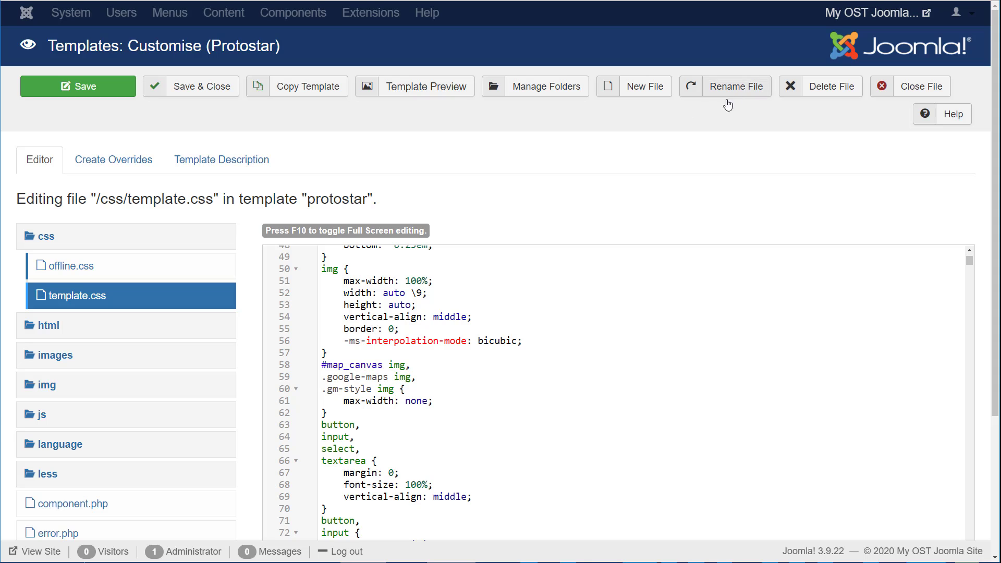
Step: Create a new file named user of type css in Protostar's css folder
{"action": "left_click", "coordinate": [666, 96]}
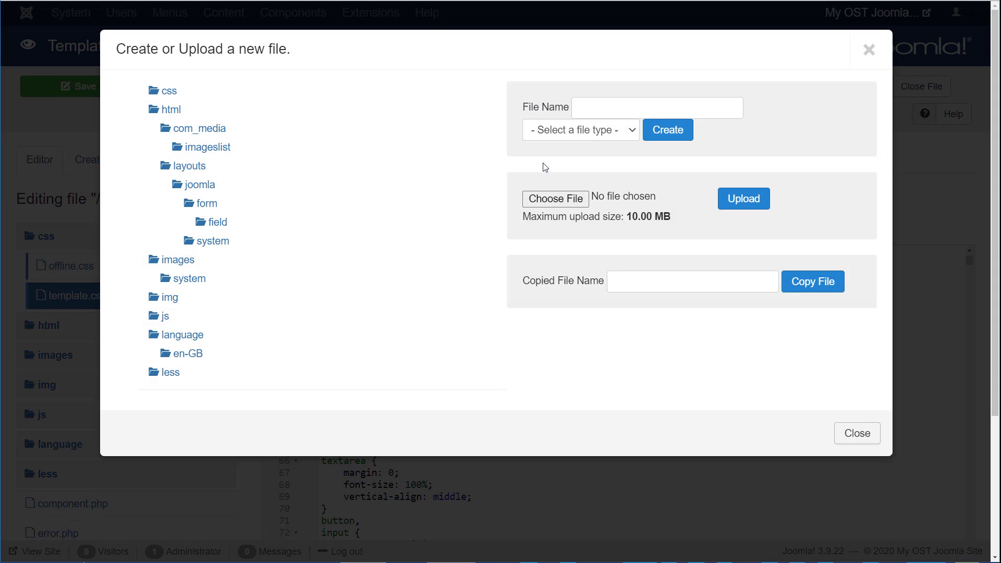
{"action": "left_click", "coordinate": [155, 95]}
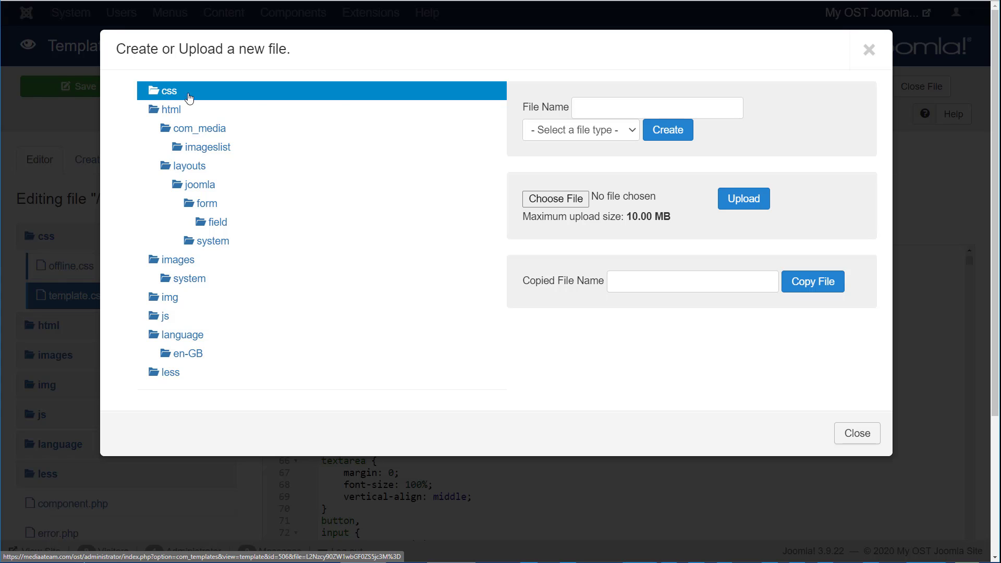
{"action": "left_click", "coordinate": [645, 106]}
{"action": "type", "text": "user"}
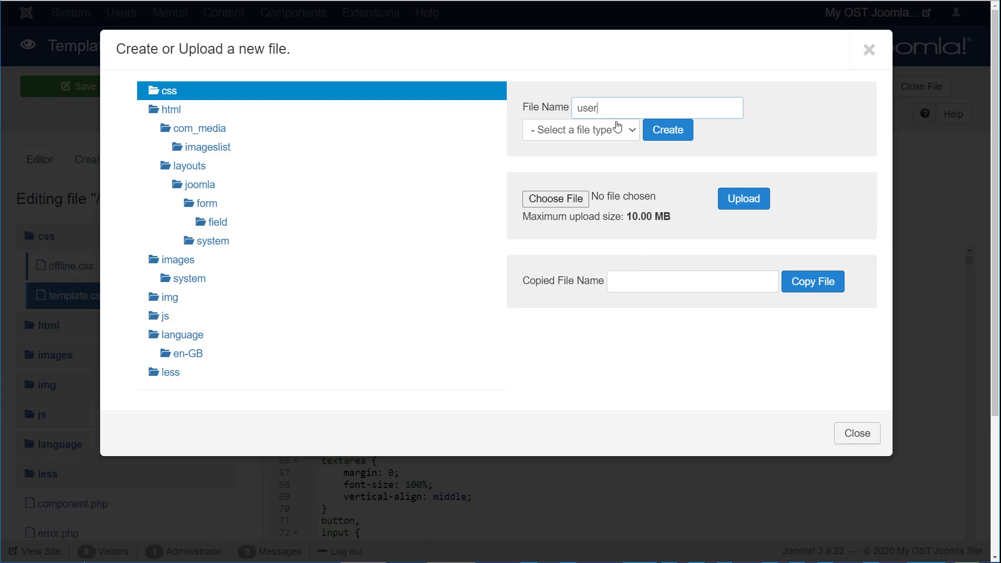
{"action": "left_click", "coordinate": [618, 130]}
{"action": "left_click", "coordinate": [552, 165]}
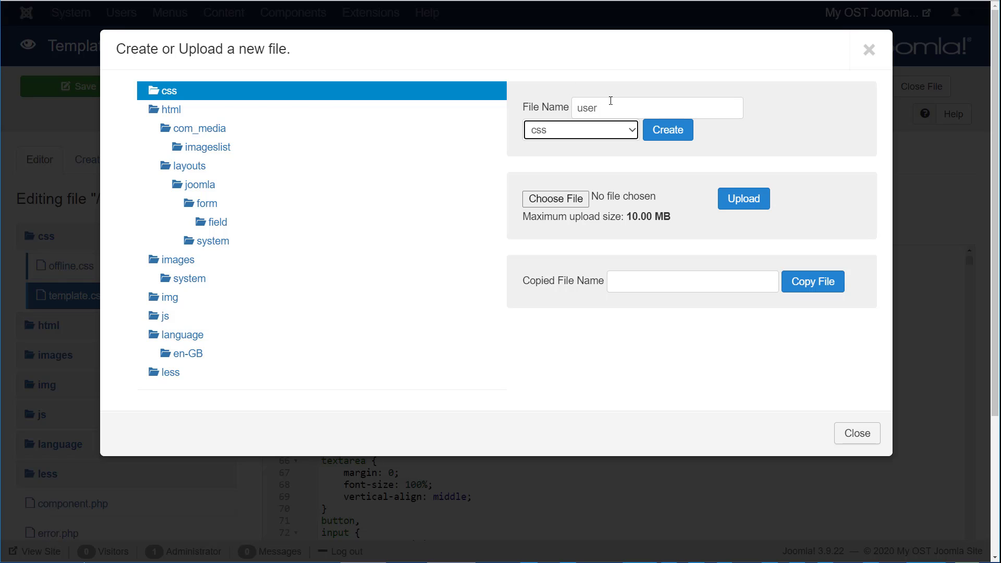
{"action": "left_click", "coordinate": [675, 134]}
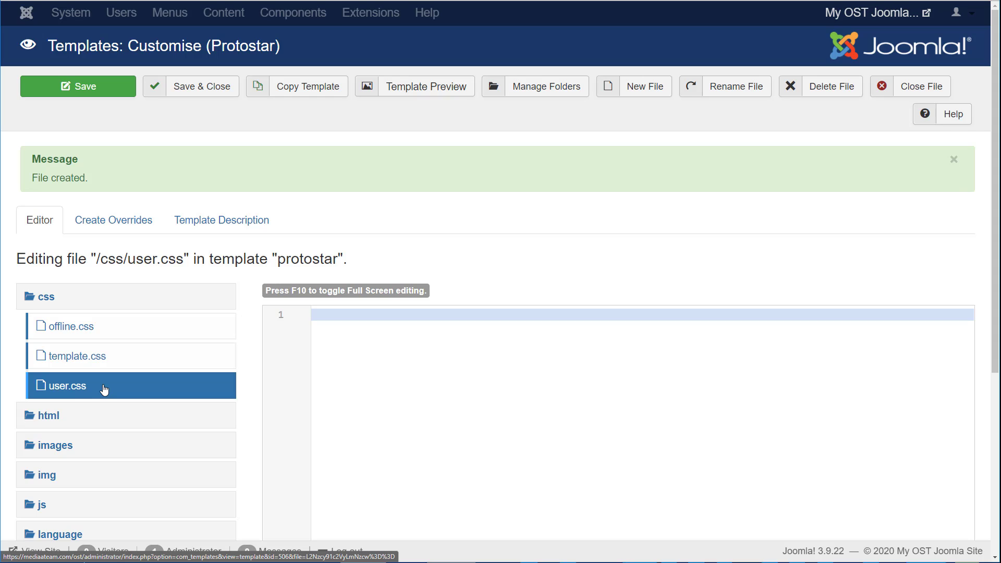
Step: Review the audio, canvas, video rule in template.css, then return to user.css
{"action": "left_click", "coordinate": [103, 359]}
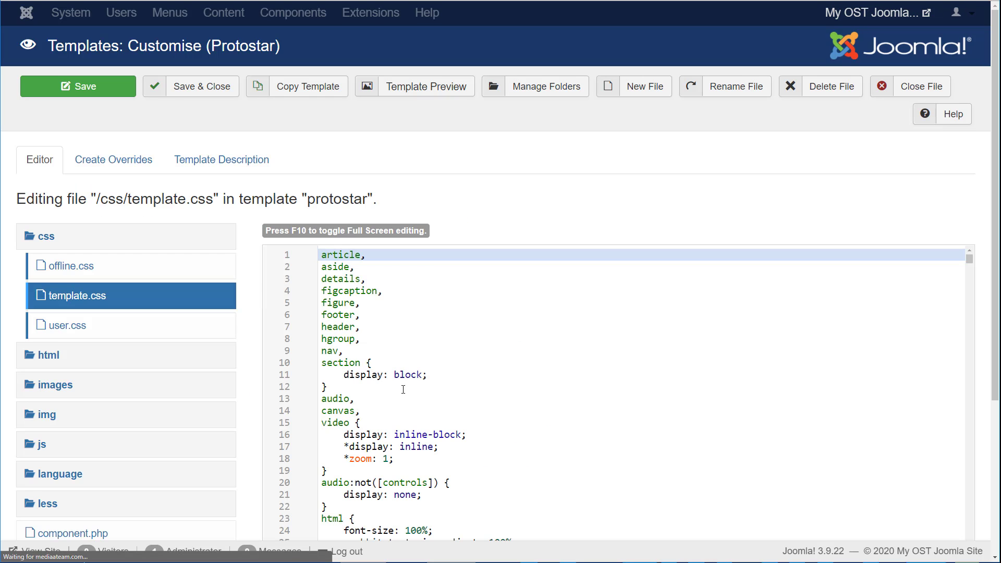
{"action": "scroll", "coordinate": [370, 383], "scroll_direction": "down", "scroll_amount": 2}
{"action": "left_click_drag", "start_coordinate": [320, 367], "coordinate": [316, 297]}
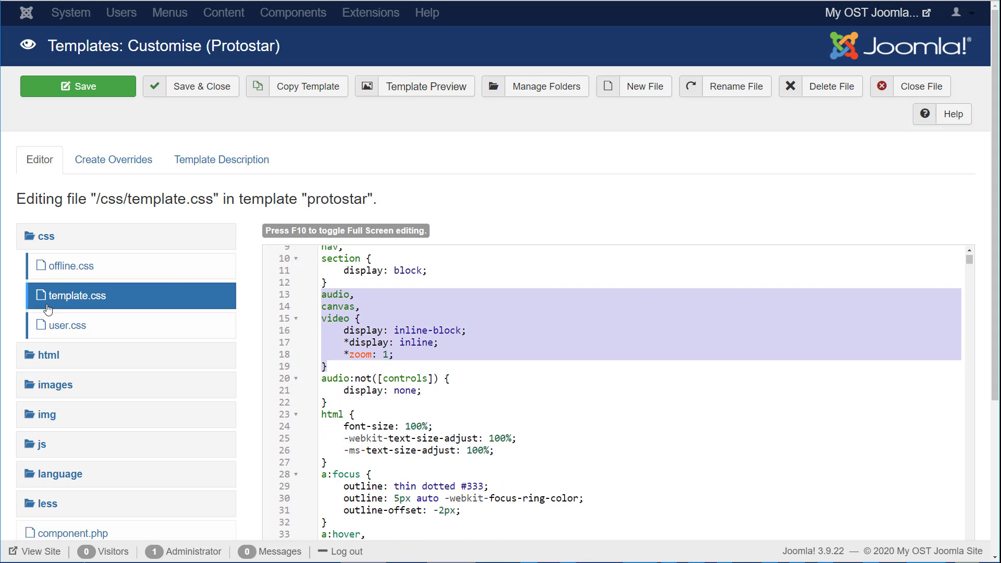
{"action": "left_click", "coordinate": [64, 331]}
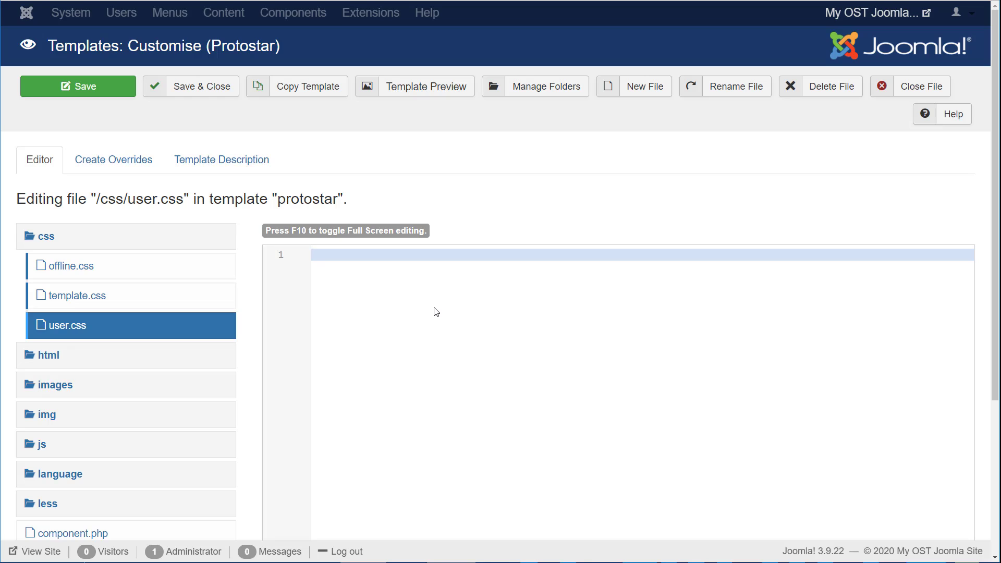
Step: Write the rule .menuhl { background-color:yellow; } in user.css and save and close it
{"action": "type", "text": "menuhl"}
{"action": "key", "text": "Home"}
{"action": "type", "text": "."}
{"action": "type", "text": " {"}
{"action": "key", "text": "Return"}
{"action": "type", "text": "ba"}
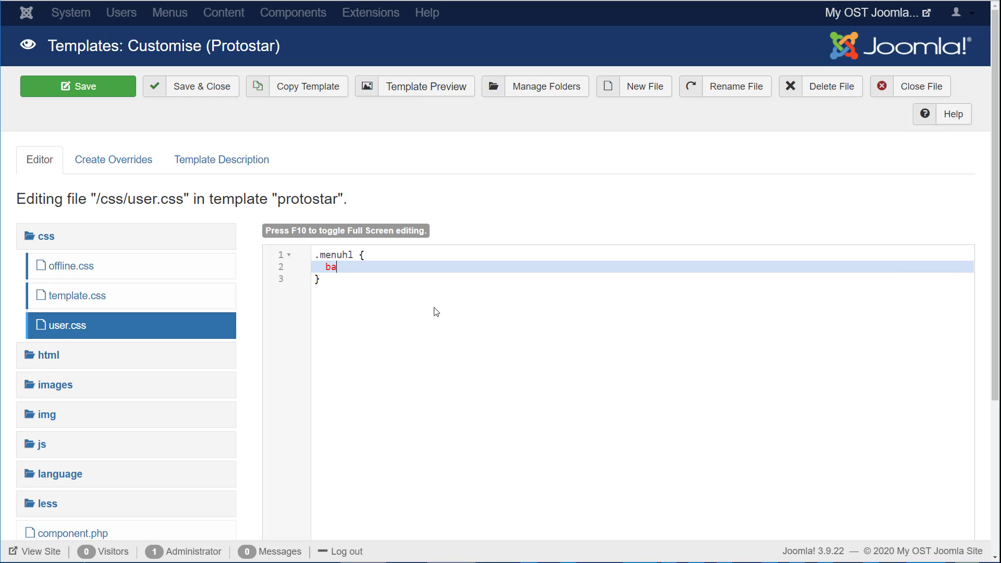
{"action": "type", "text": "ckground-color:yellow"}
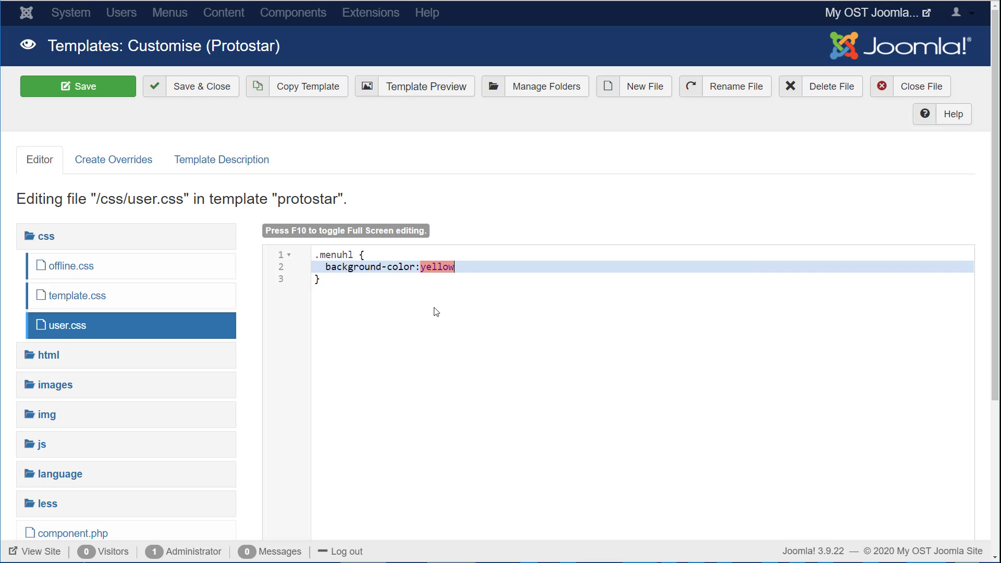
{"action": "type", "text": ";"}
{"action": "double_click", "coordinate": [332, 254]}
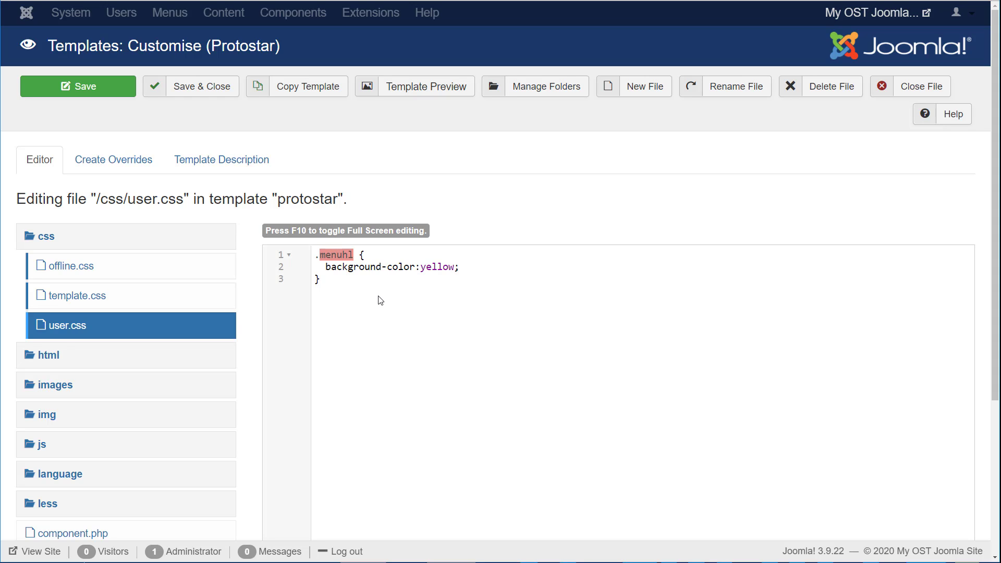
{"action": "left_click", "coordinate": [387, 313]}
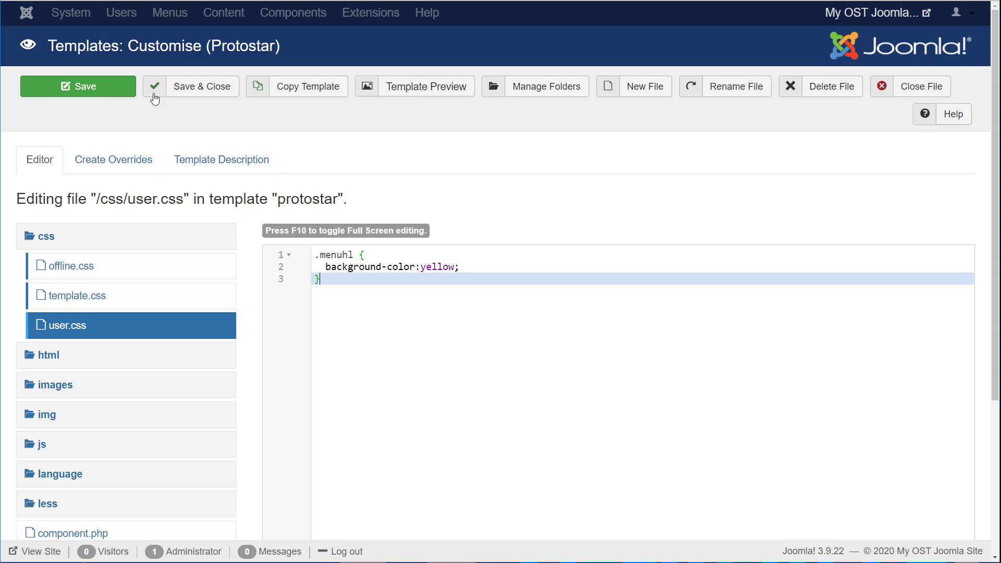
{"action": "left_click", "coordinate": [190, 89]}
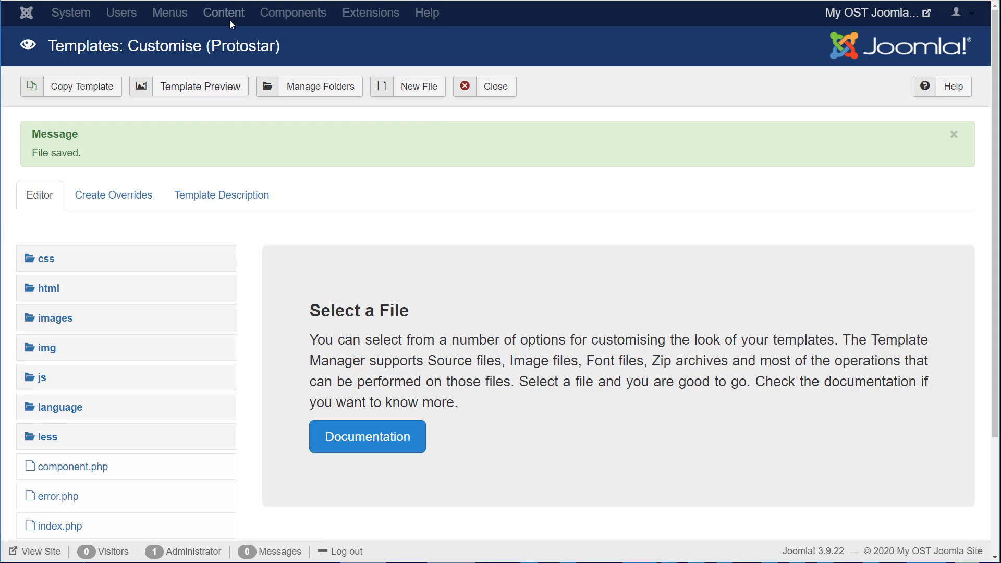
Step: Close the template editor and open the Top menu's Member Map item for editing
{"action": "left_click", "coordinate": [489, 85]}
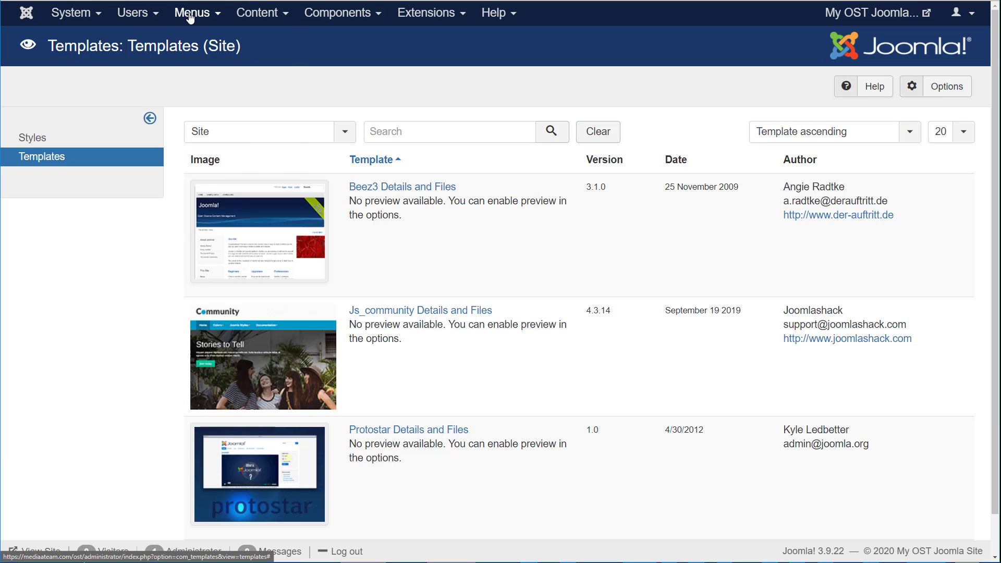
{"action": "left_click", "coordinate": [191, 13]}
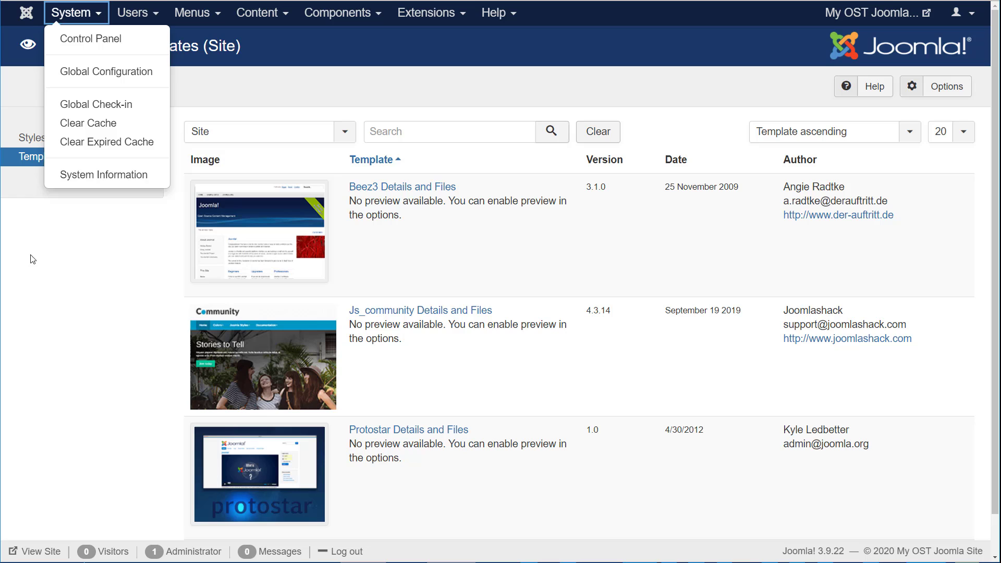
{"action": "mouse_move", "coordinate": [197, 12]}
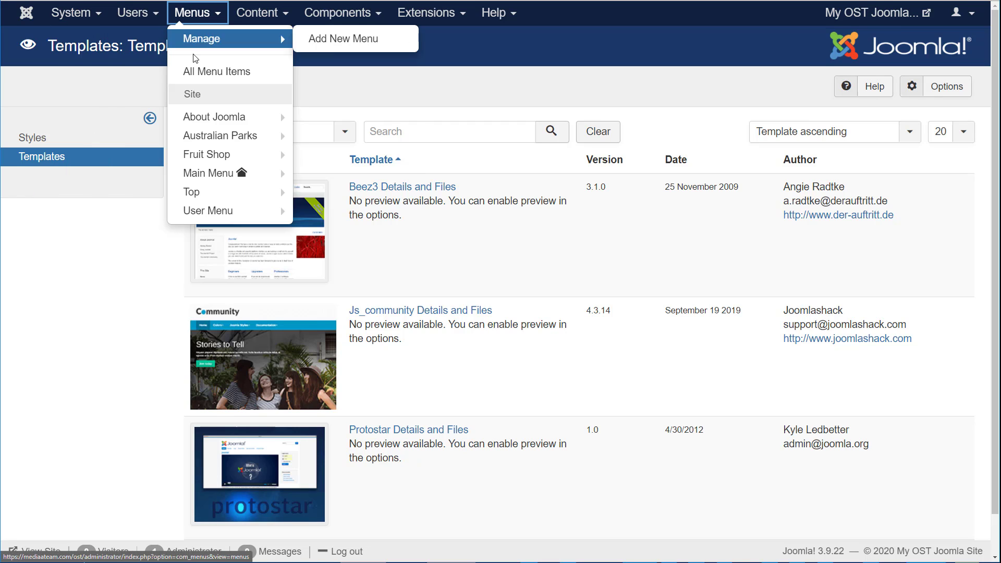
{"action": "left_click", "coordinate": [214, 192]}
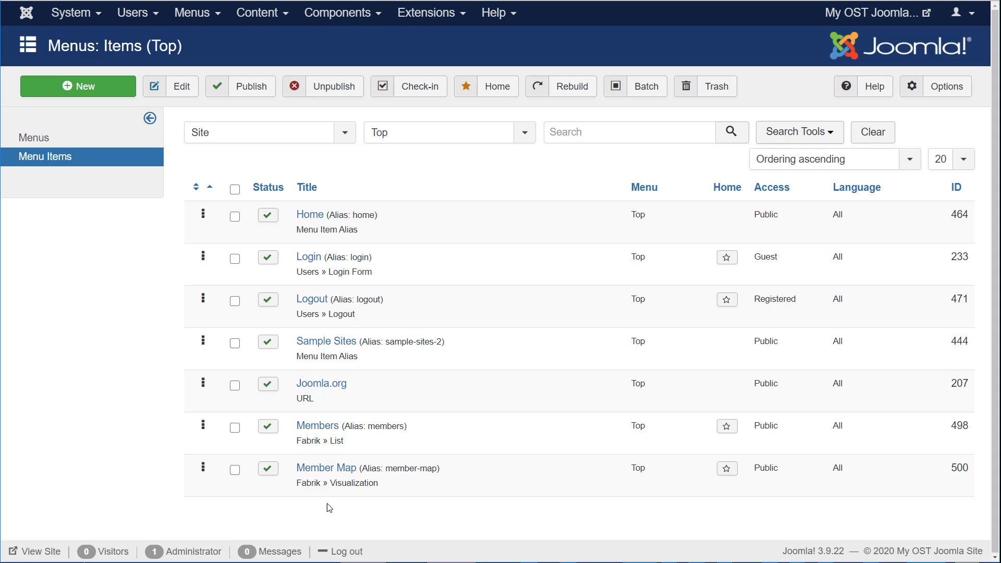
{"action": "left_click", "coordinate": [343, 469]}
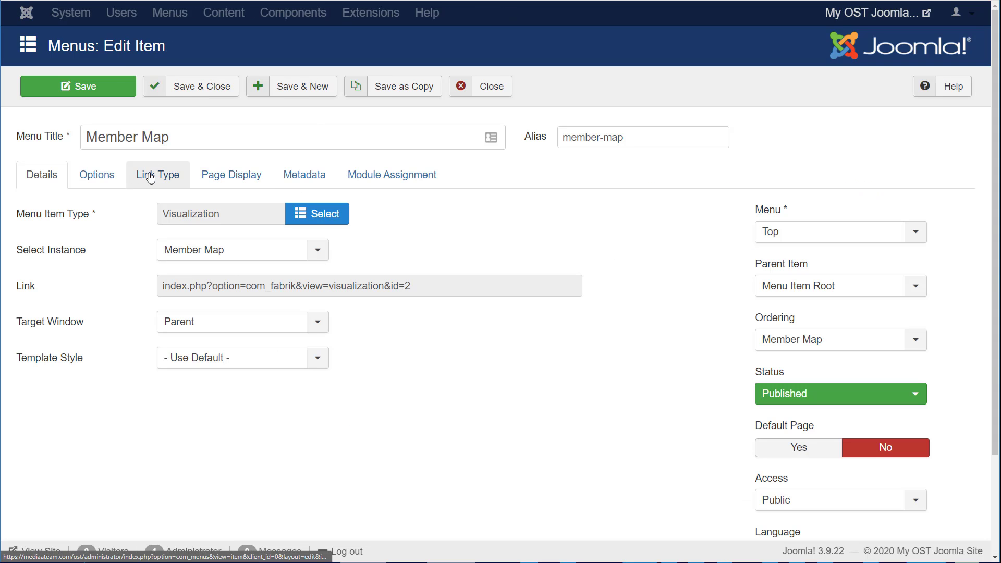
Step: Set Member Map's Link Class to menuhl under Link Type and save the item
{"action": "left_click", "coordinate": [168, 178]}
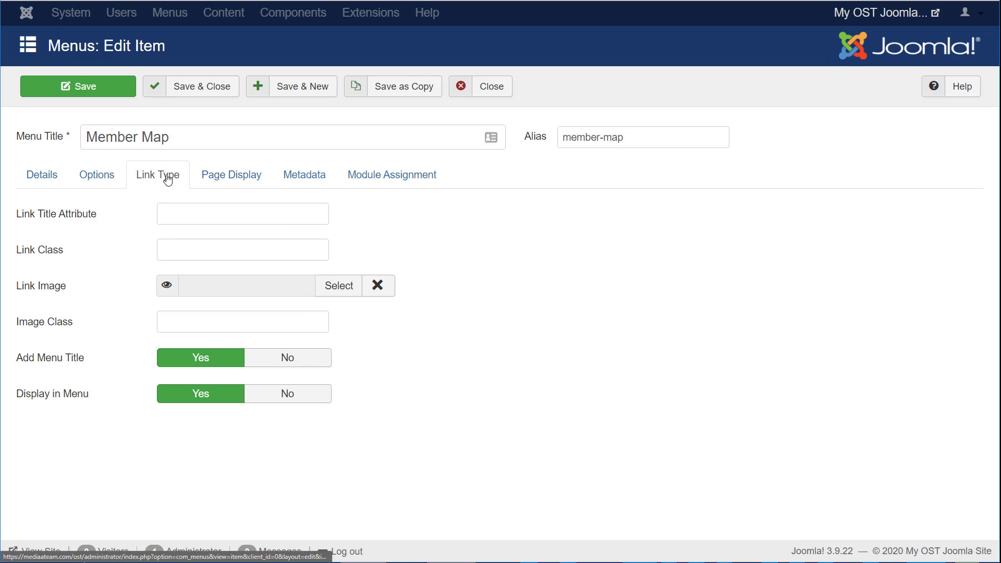
{"action": "left_click", "coordinate": [203, 251]}
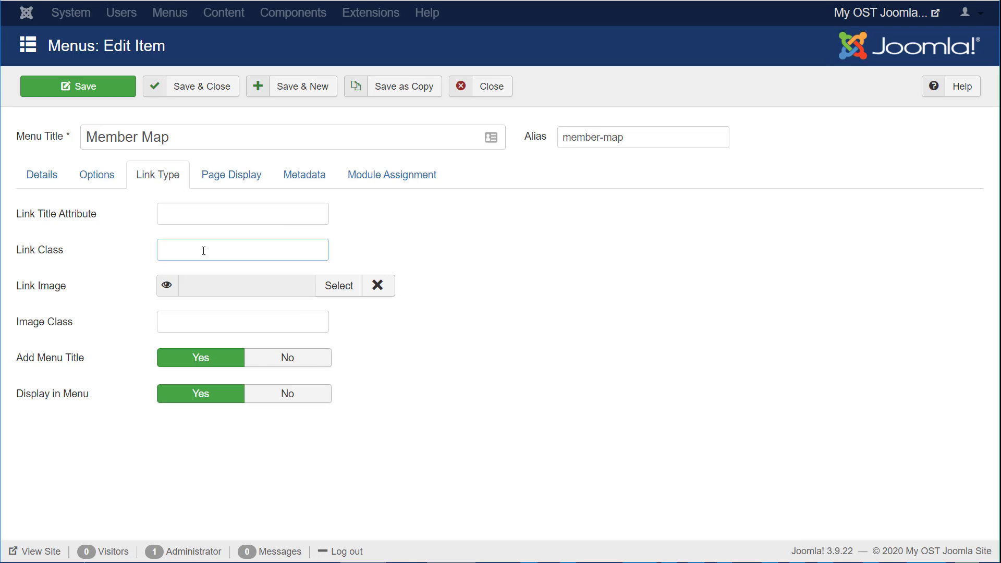
{"action": "type", "text": "menuhl"}
{"action": "left_click", "coordinate": [112, 92]}
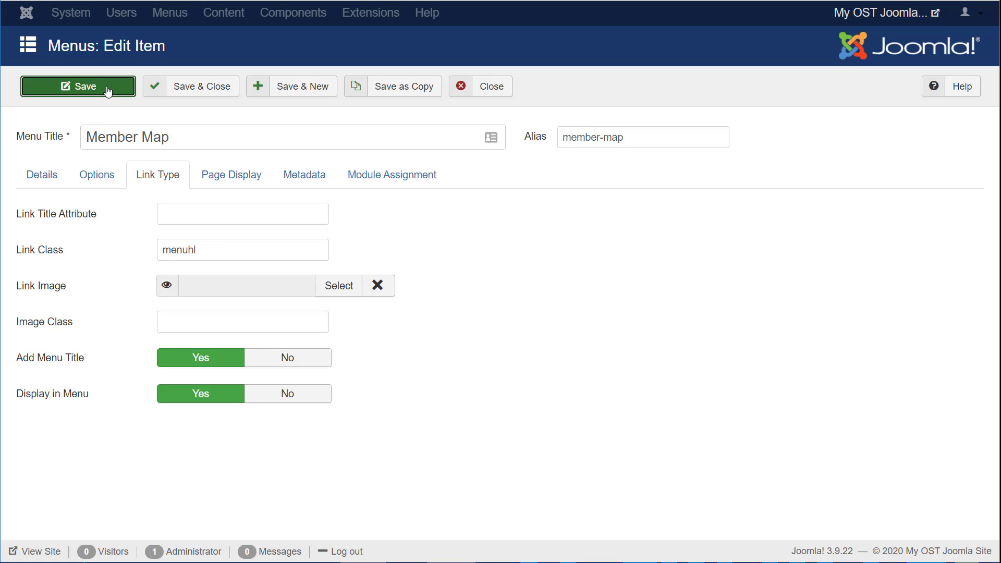
{"action": "key", "text": "ctrl+Tab"}
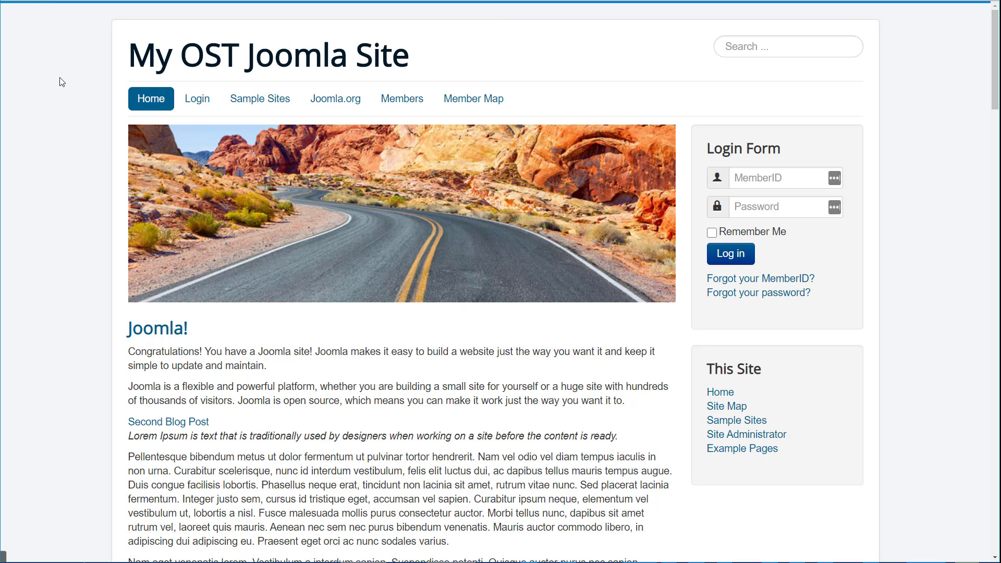
Step: Reload the public site to confirm the Member Map link shows a yellow background
{"action": "key", "text": "F5"}
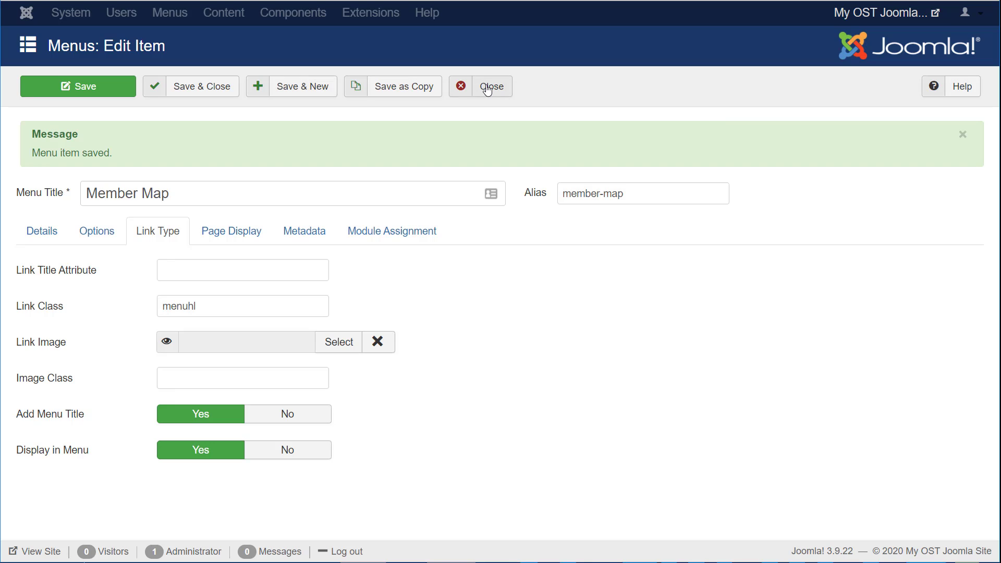
Step: Save and close the Member Map item and go to the site Templates list
{"action": "left_click", "coordinate": [212, 91]}
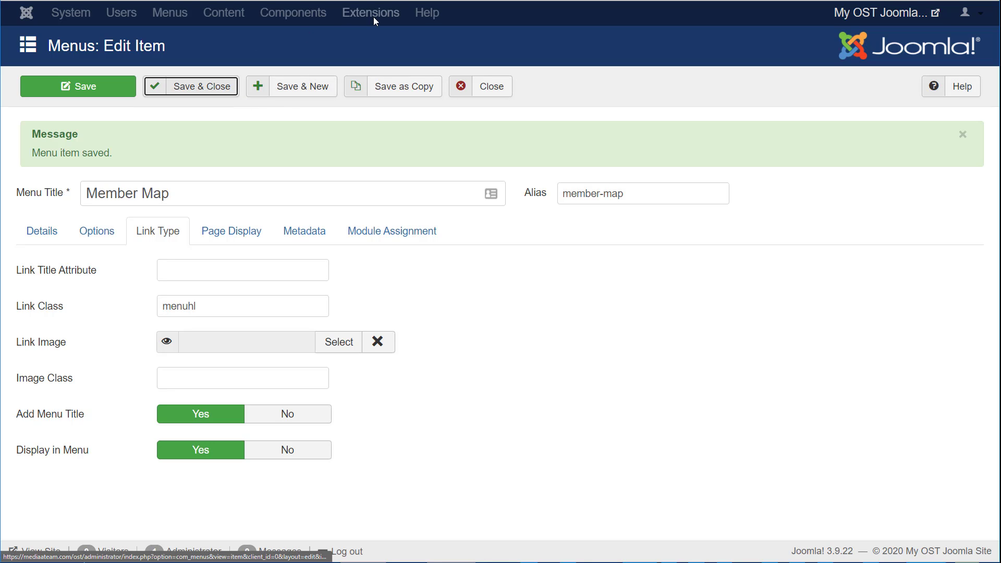
{"action": "left_click", "coordinate": [425, 13]}
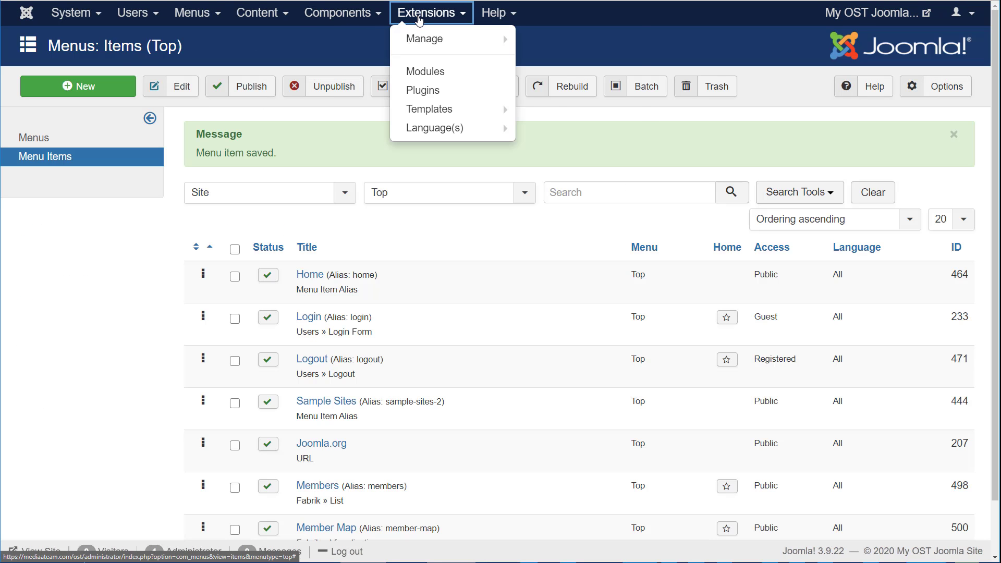
{"action": "mouse_move", "coordinate": [469, 110]}
{"action": "left_click", "coordinate": [555, 128]}
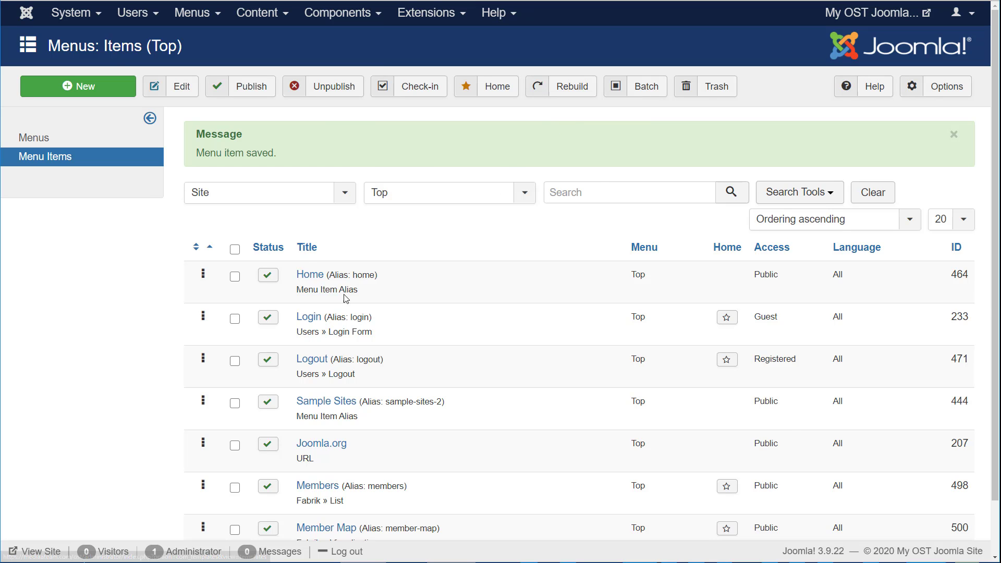
Step: Open Protostar's /css/user.css to review the yellow .menuhl rule
{"action": "left_click", "coordinate": [353, 430]}
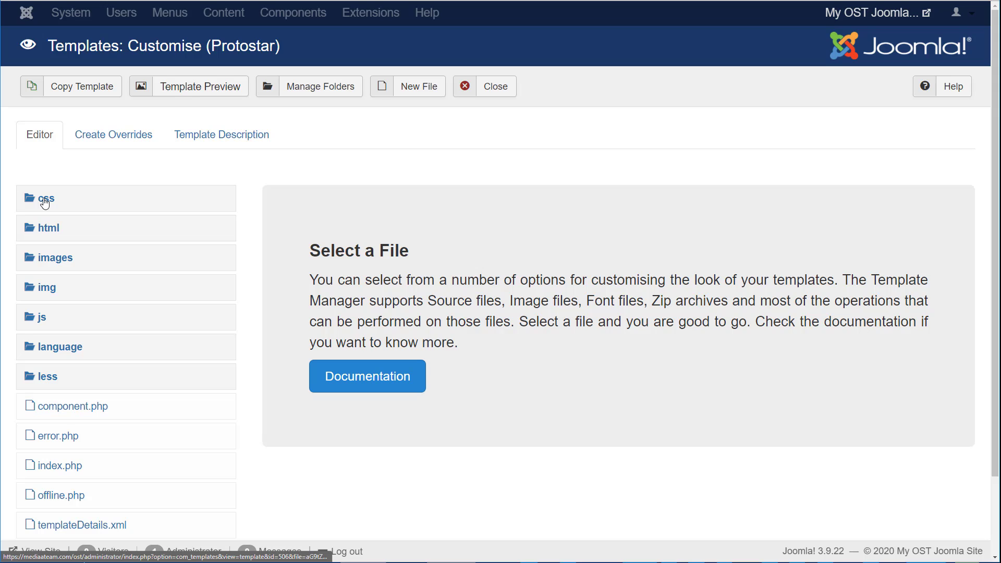
{"action": "left_click", "coordinate": [44, 204]}
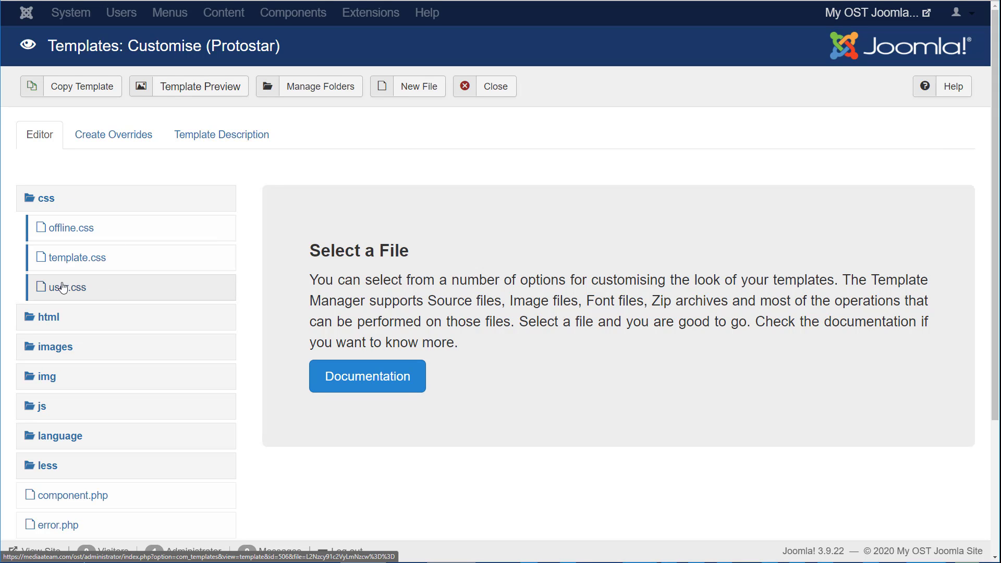
{"action": "left_click", "coordinate": [109, 296]}
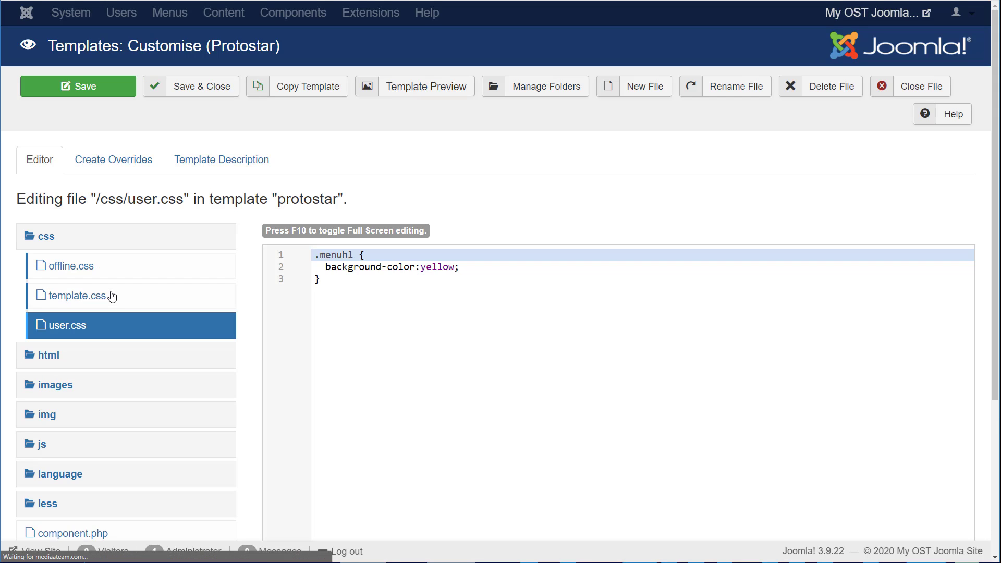